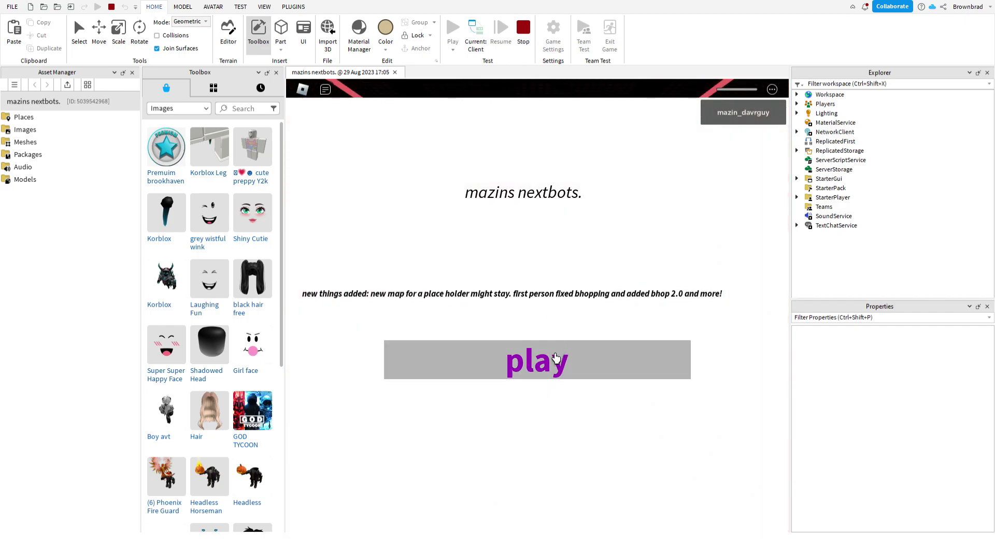
- Start the mazins nextbots playtest from the game's start screen
left_click(541, 361)
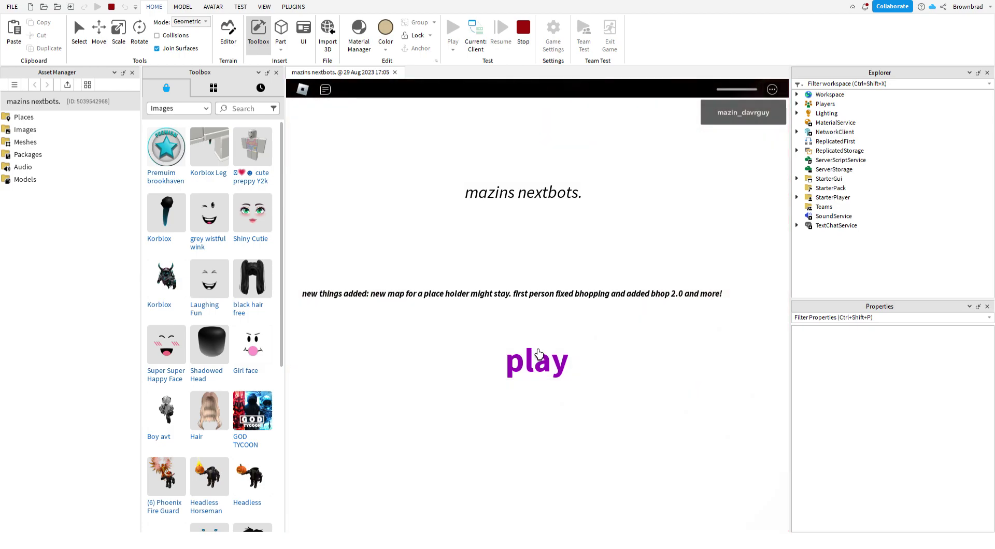
left_click(525, 363)
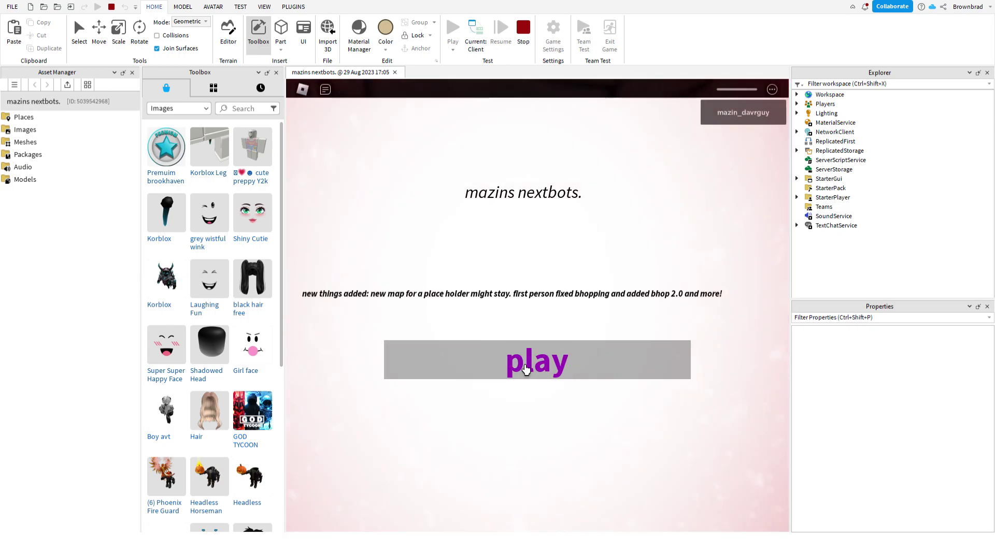
left_click(524, 364)
right_click_drag(524, 365, 525, 365)
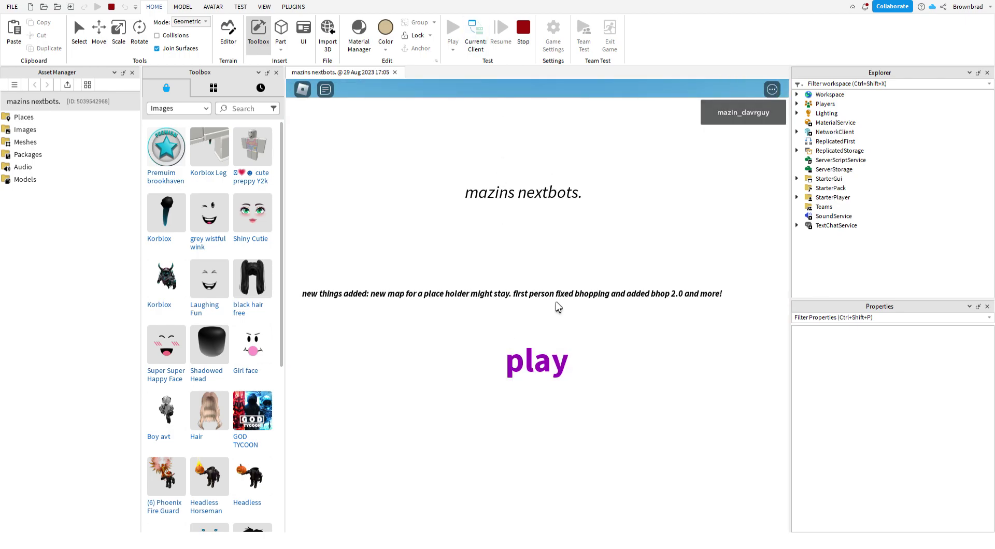
left_click(535, 361)
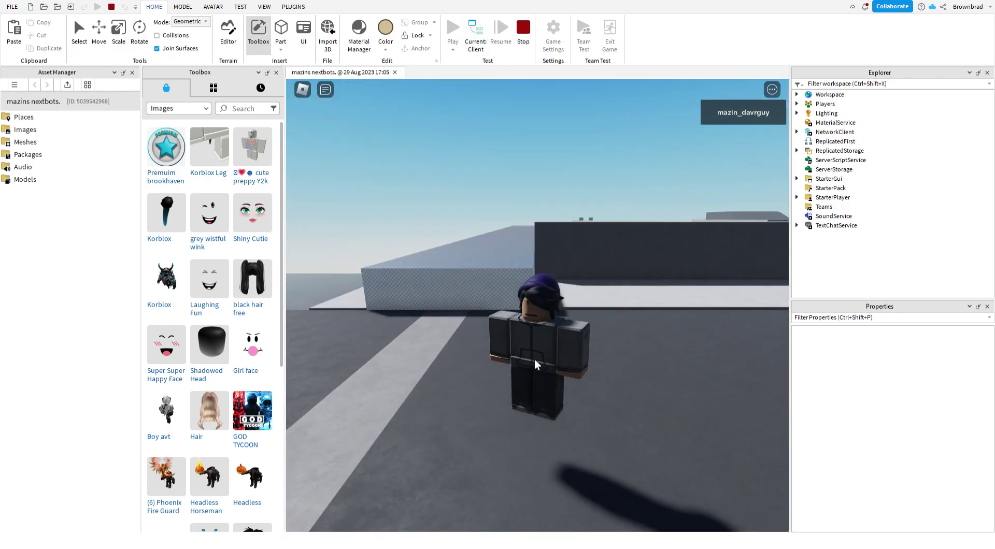
- Run the avatar along the metal ledge and rooftops, and explore the open baseplate beneath the map
key("w")
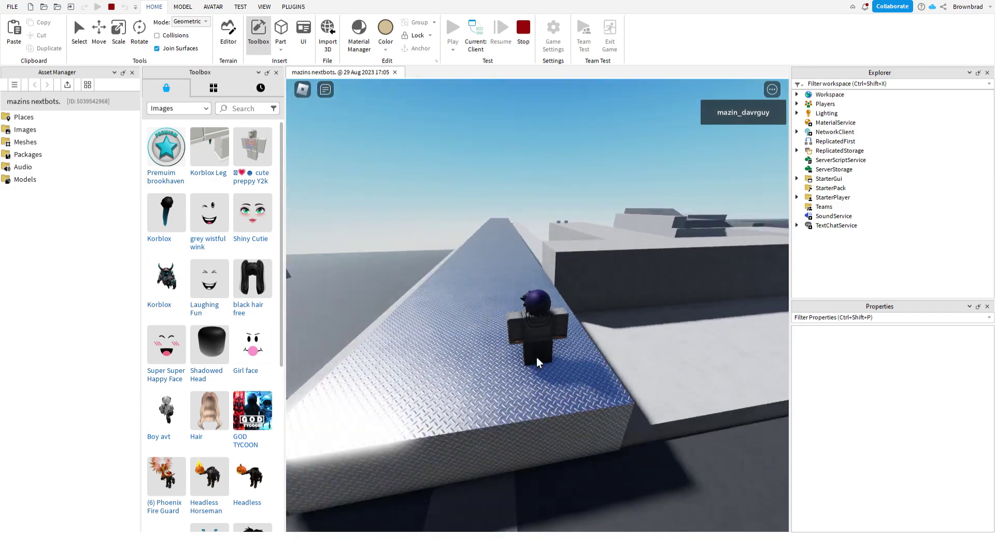
key("w")
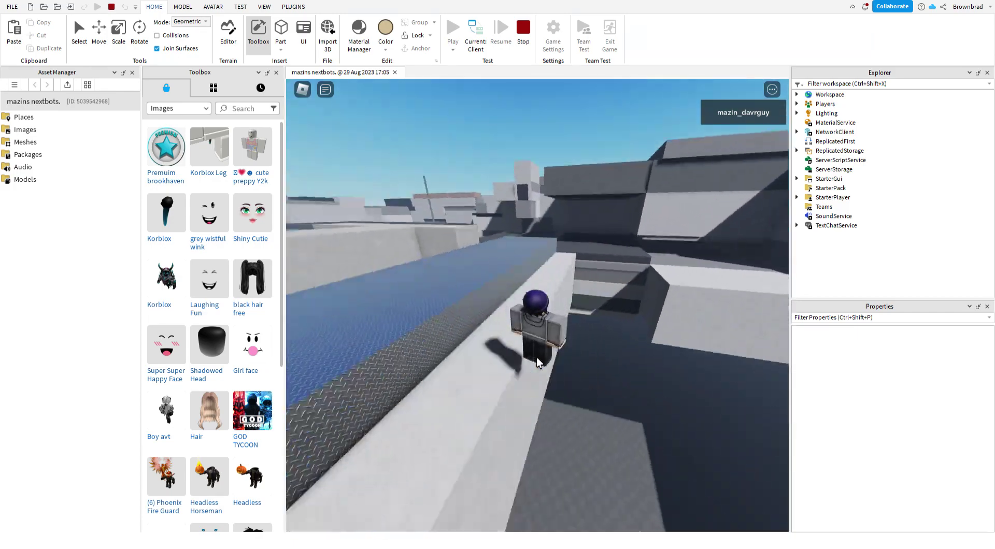
key("w")
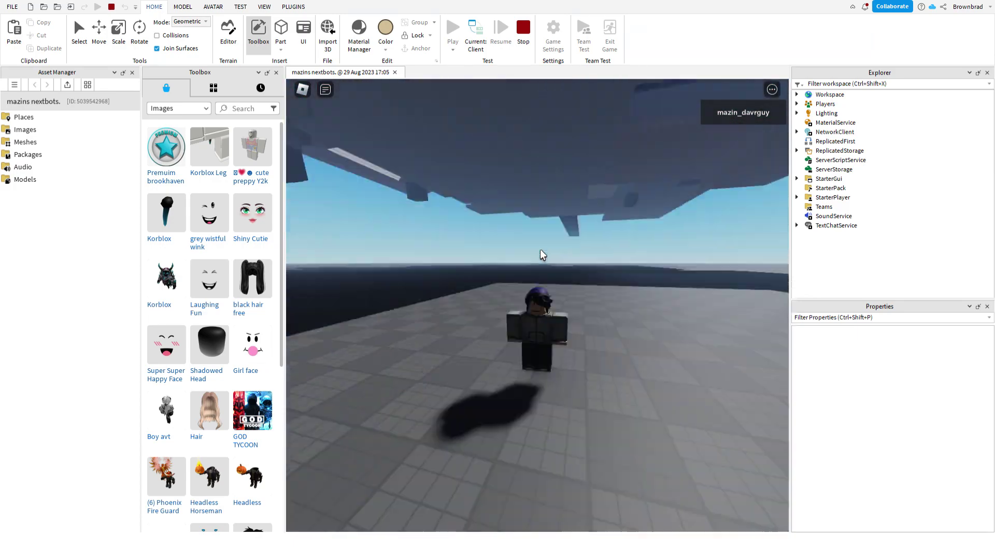
key("s")
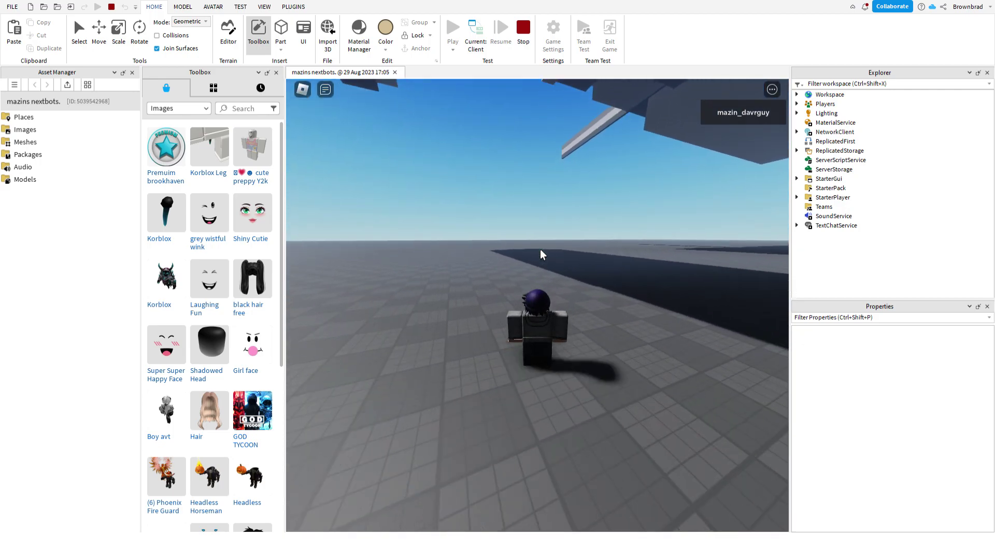
key("w")
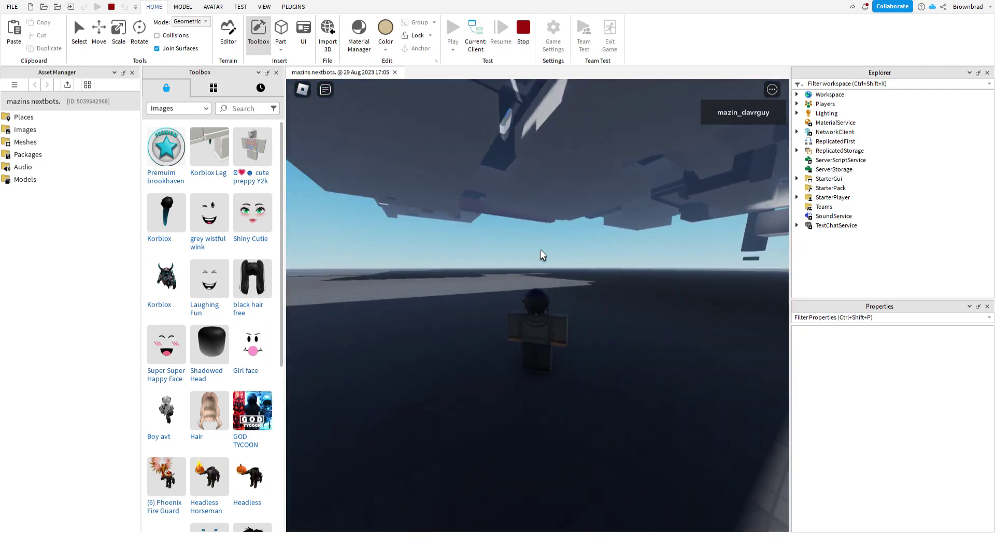
- Switch the Toolbox asset category from images to models
left_click(178, 108)
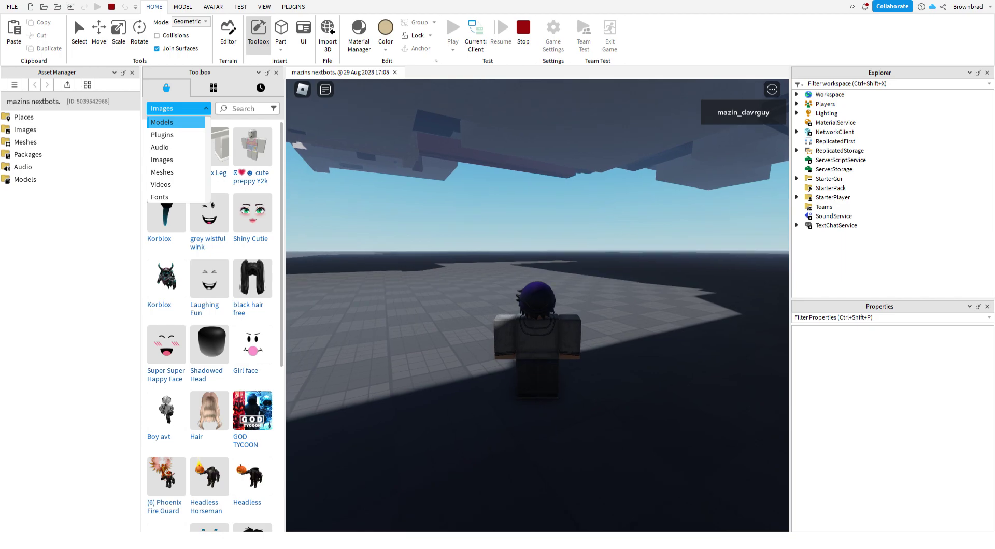
left_click(171, 123)
scroll(534, 235, "up", 5)
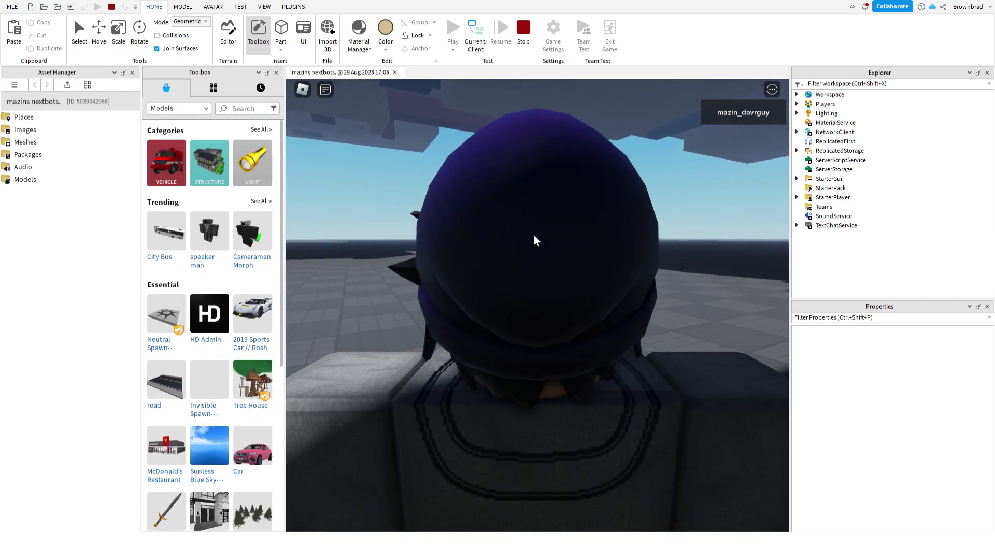
scroll(524, 225, "down", 2)
right_click_drag(524, 225, 524, 225)
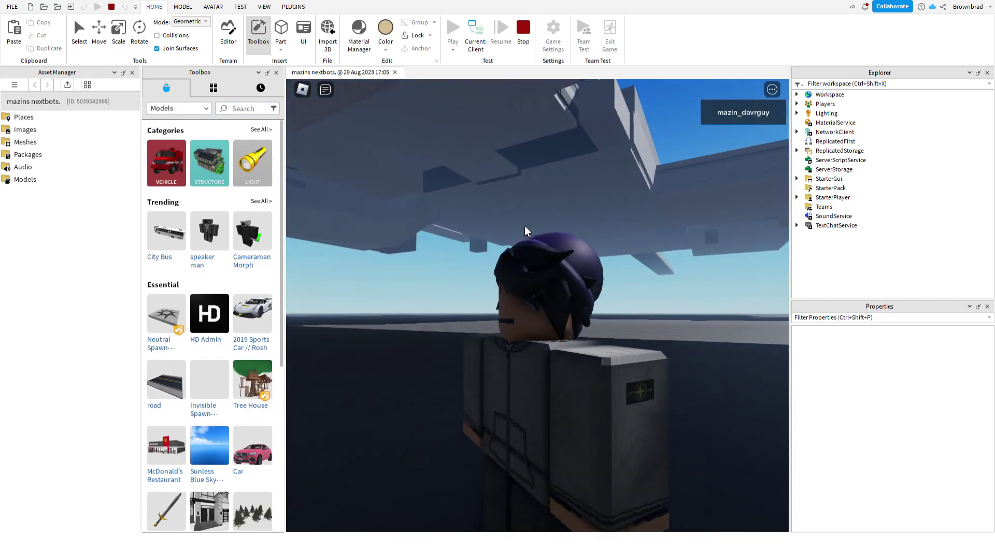
- Walk the avatar onto open baseplate, insert the 2019 Sports Car // Rosh model in front of it, and view the car
key("s")
key("a")
key("a")
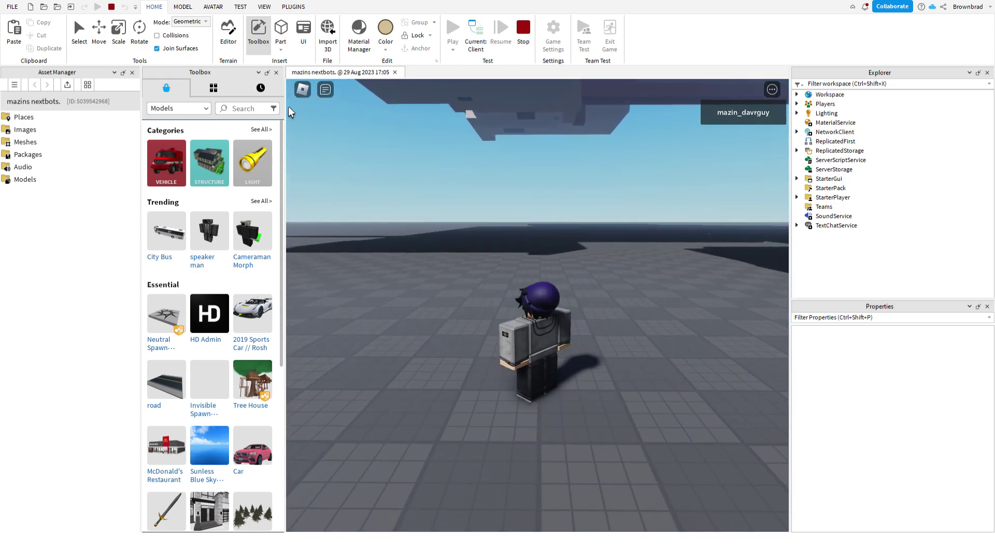
key("w")
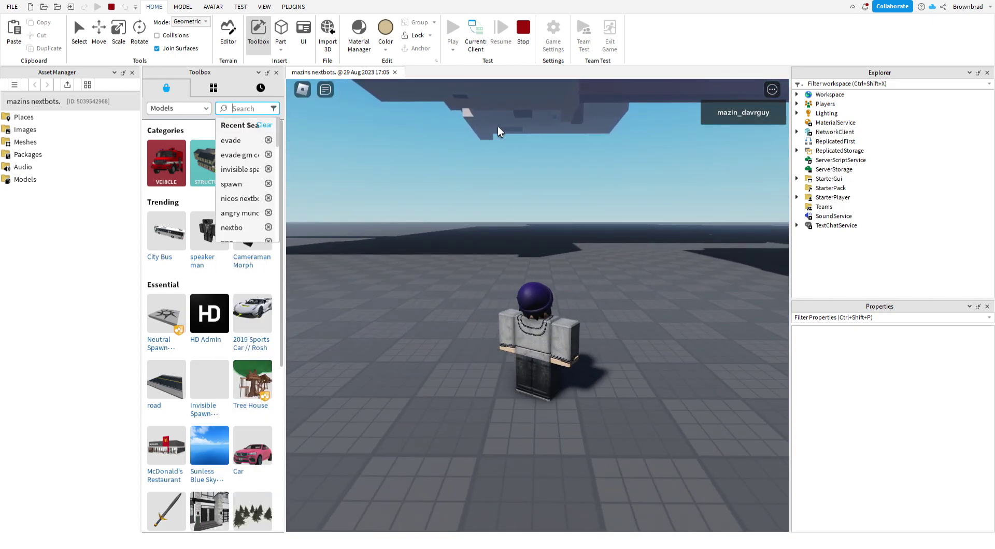
left_click(442, 153)
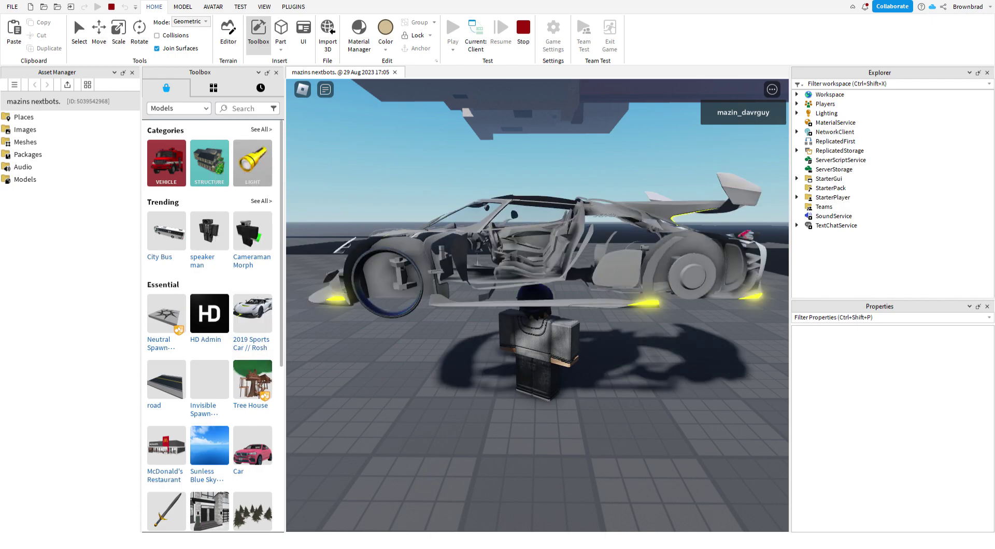
right_click_drag(595, 234, 595, 234)
right_click_drag(599, 182, 586, 148)
key("s")
right_click_drag(570, 245, 570, 244)
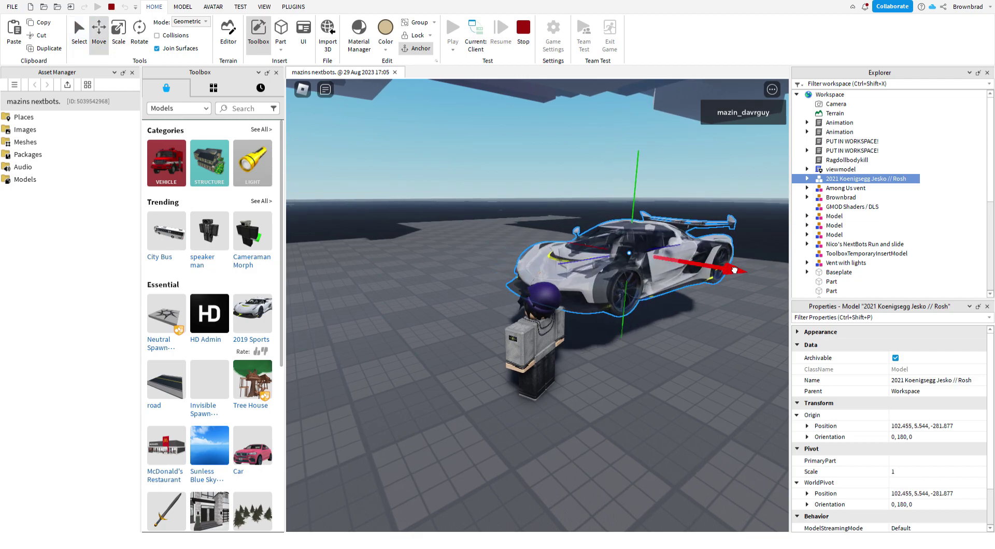
- Walk up to the sports car, select the player's avatar, and lift it straight up beside the car
left_click(503, 134)
key("w")
right_click_drag(631, 202, 630, 202)
scroll(520, 103, "up", 5)
right_click_drag(520, 104, 520, 103)
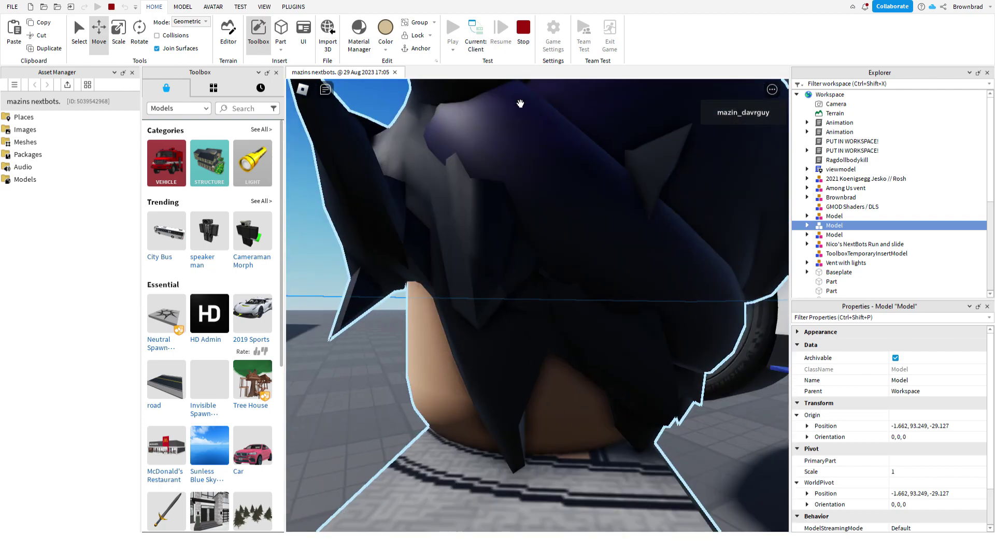
left_click(521, 104)
scroll(537, 305, "down", 2)
scroll(537, 305, "down", 3)
left_click_drag(538, 296, 533, 210)
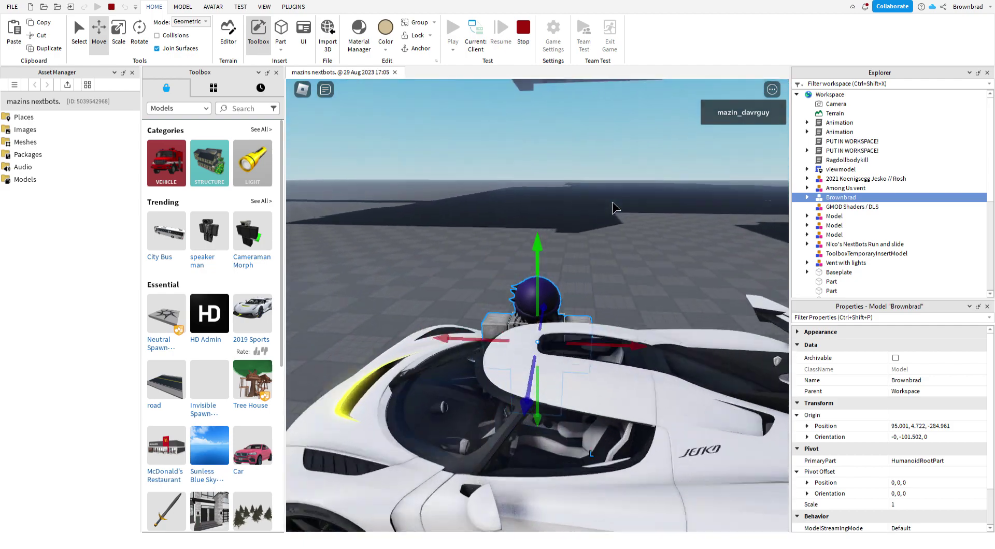
- Walk the avatar away from the sports car and delete the car model from the workspace
right_click_drag(612, 202, 612, 201)
key("s")
key("w")
left_click(578, 242)
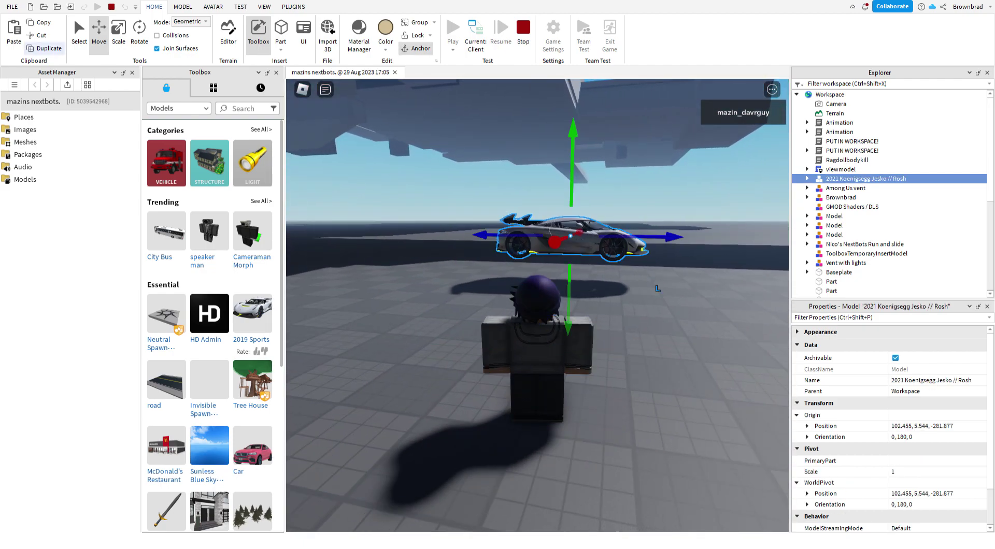
key("Delete")
- Raise the player's avatar along its vertical axis and enlarge it to a scale of about 10.84
left_click(563, 345)
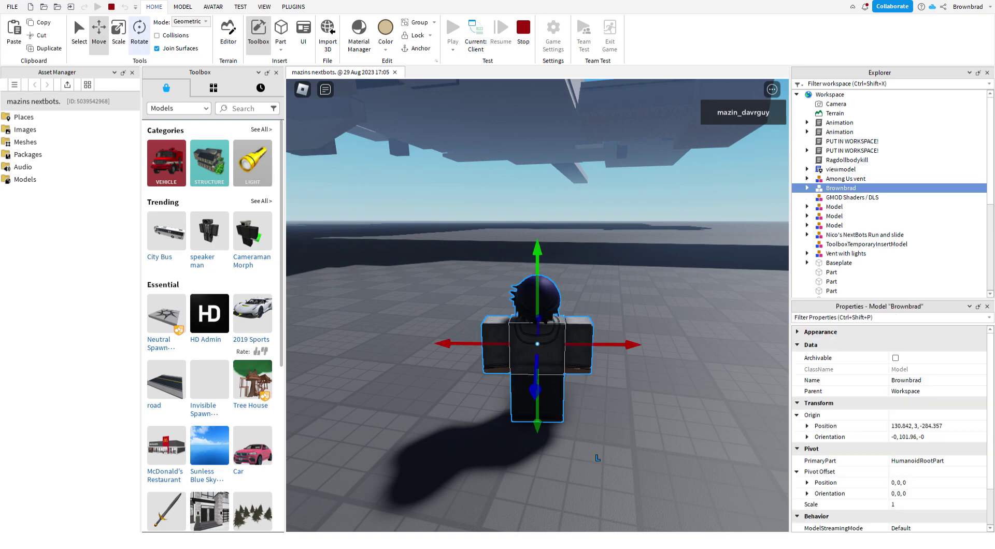
left_click_drag(544, 250, 537, 150)
right_click_drag(663, 250, 599, 250)
left_click_drag(541, 248, 537, 127)
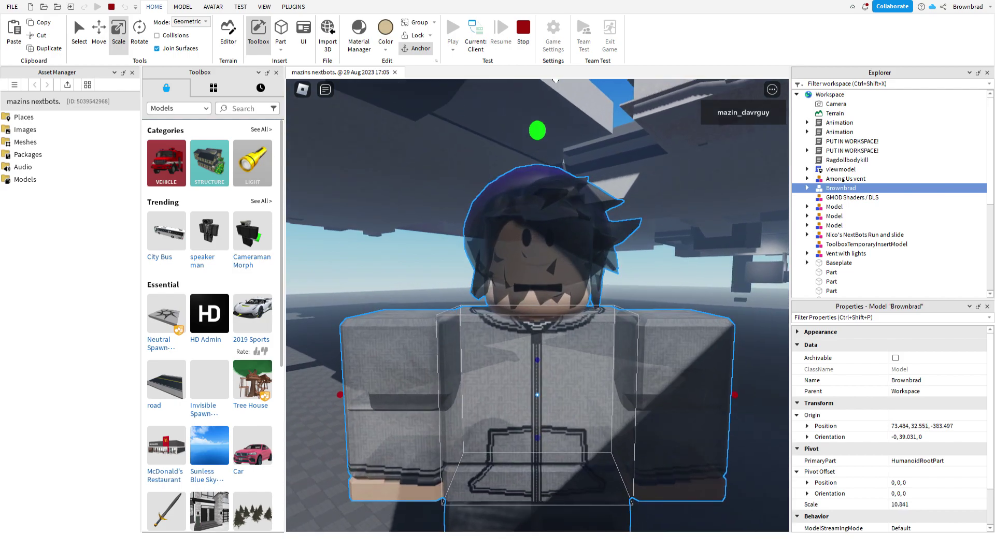
- Deselect the enlarged avatar, reset the character, and re-enter the game from the start screen
left_click(426, 240)
right_click_drag(444, 239, 510, 231)
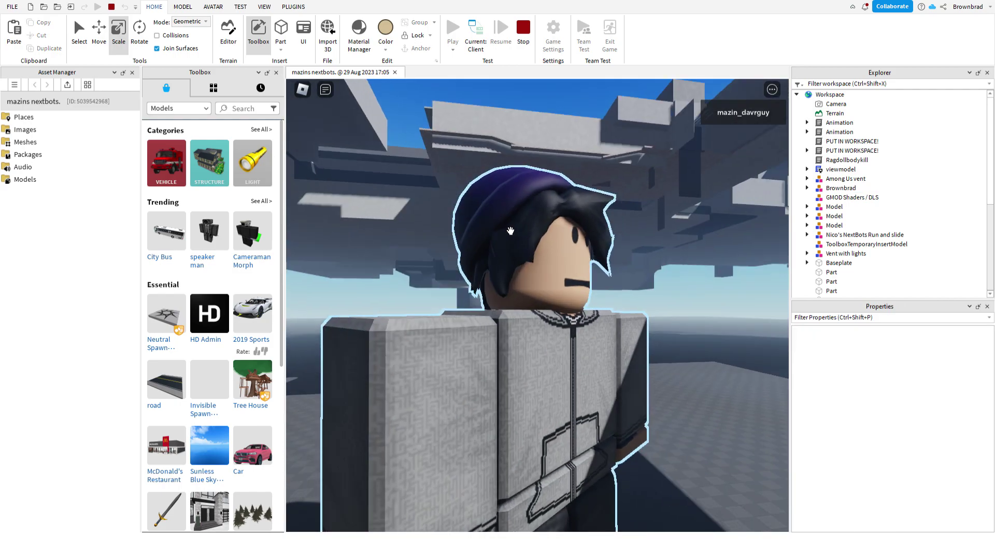
key("Escape")
key("Escape")
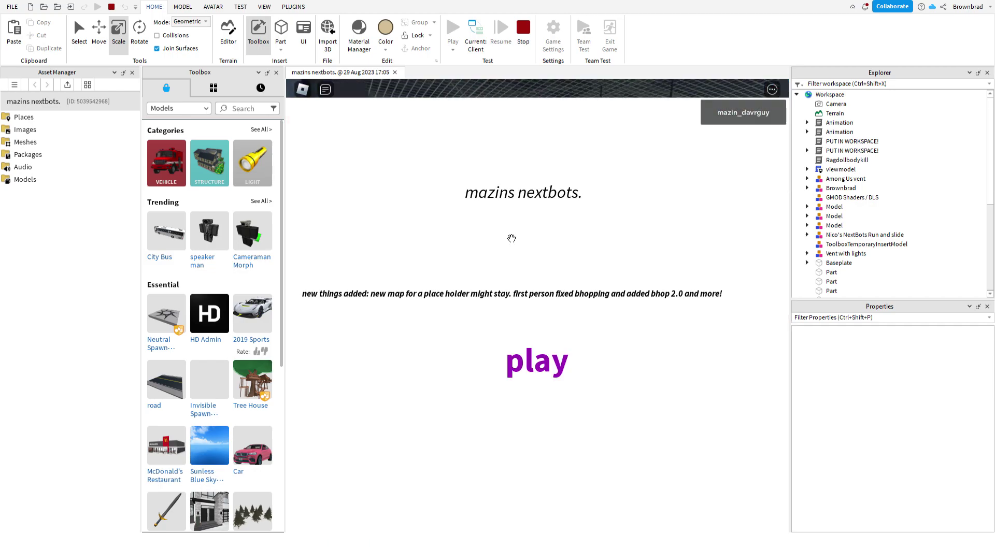
left_click(531, 363)
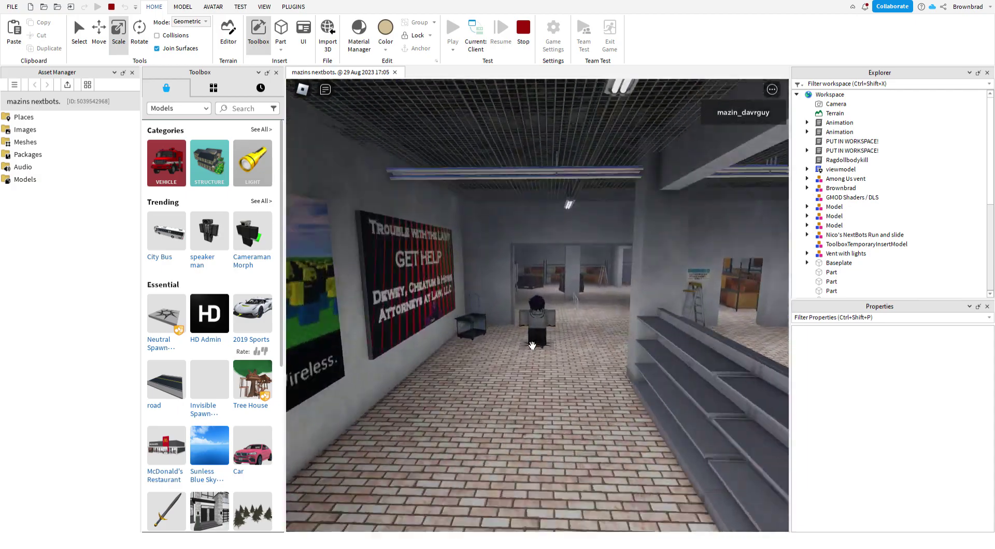
- Walk the avatar through the brick-floored store and storage rooms, examining the shelves, crates and the character in the blue cap
key("w")
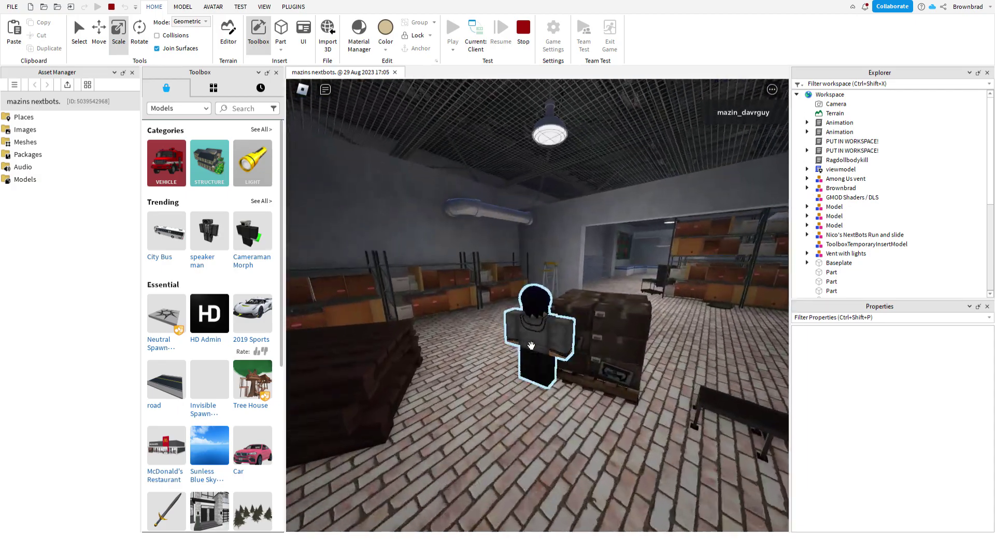
key("w")
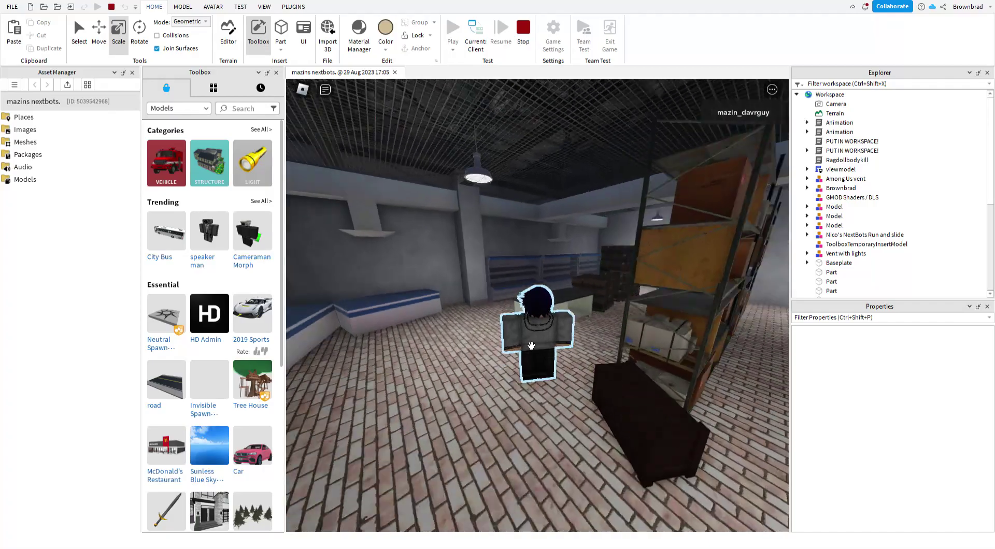
key("w")
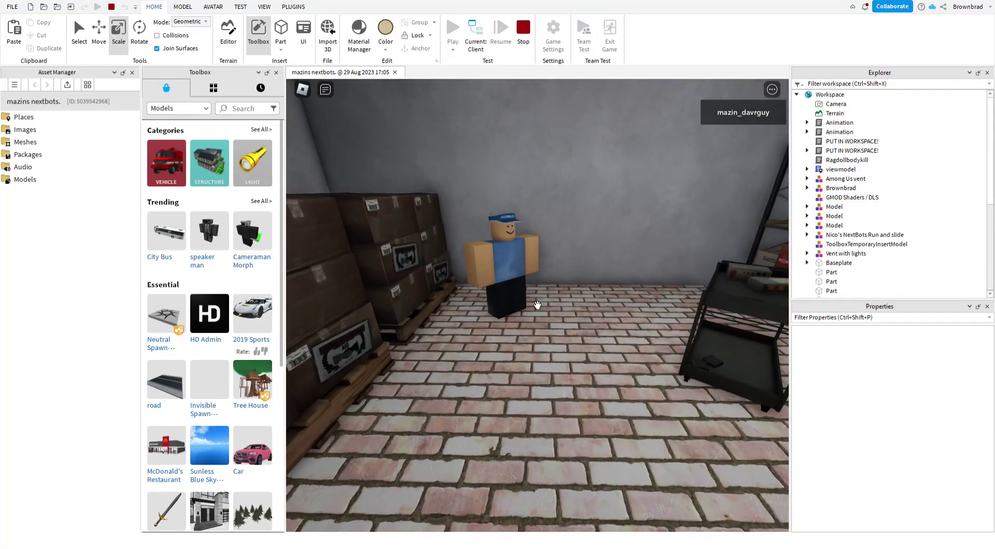
left_click(538, 305)
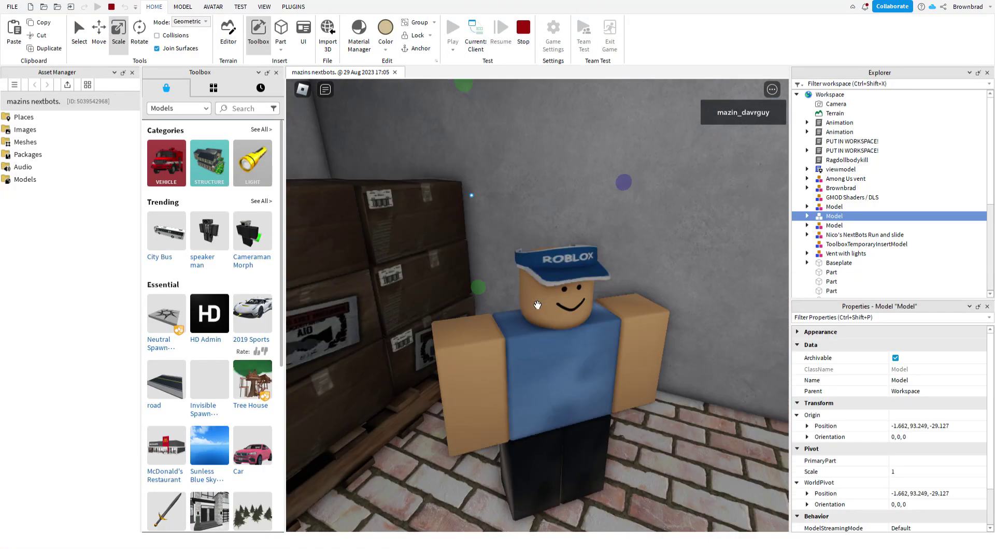
key("w")
key("w")
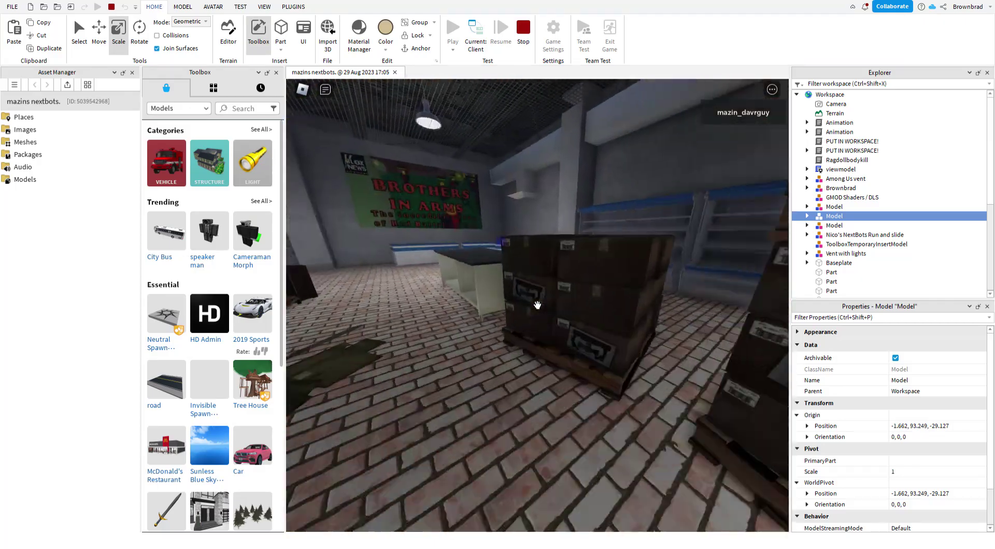
key("w")
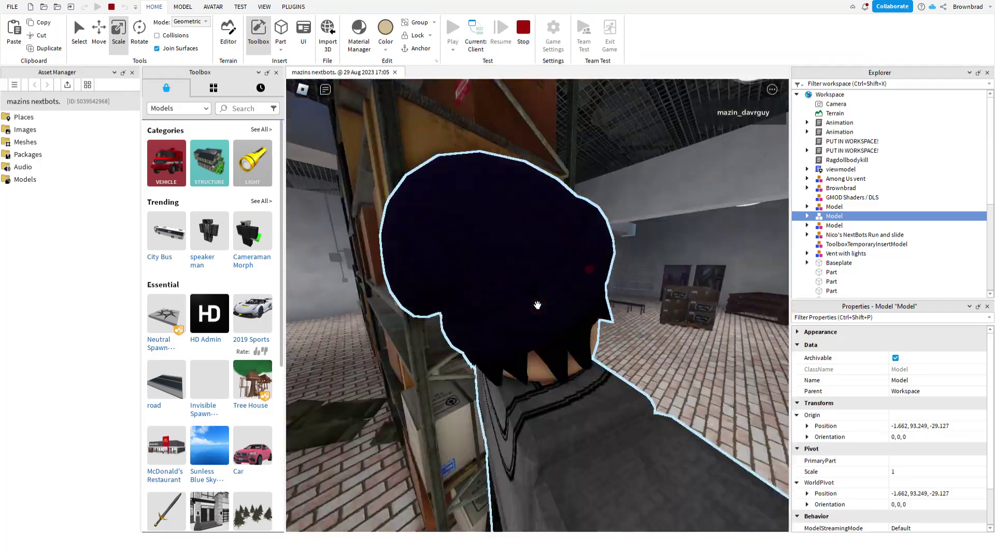
key("w")
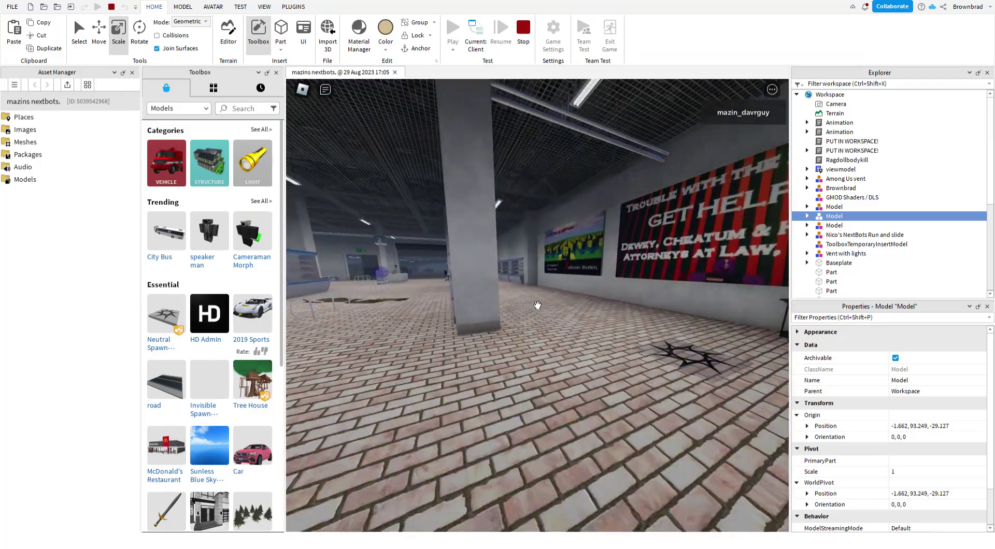
- Explore the dark parking garage with the avatar, heading past the striped pillars to the parked car
key("w")
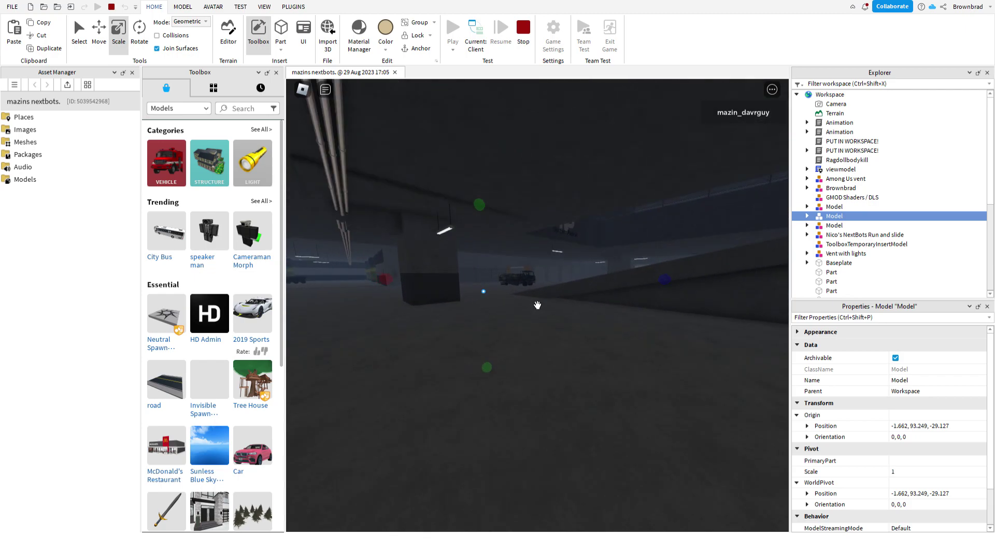
key("w")
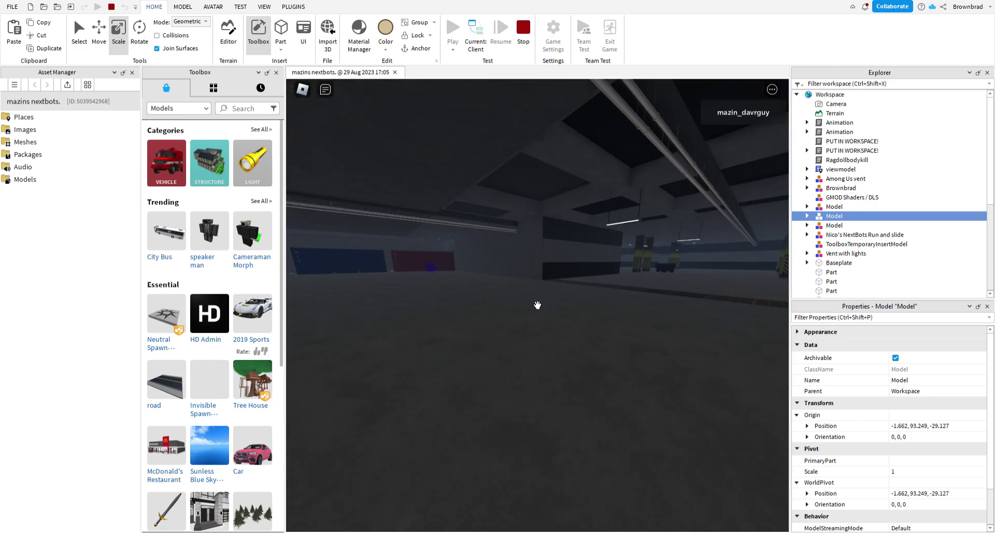
key("w")
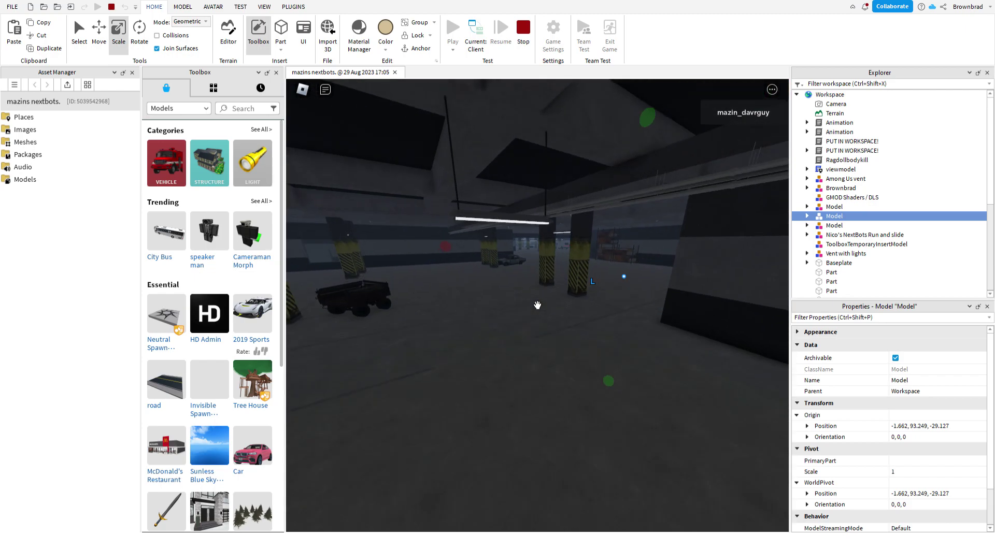
key("w")
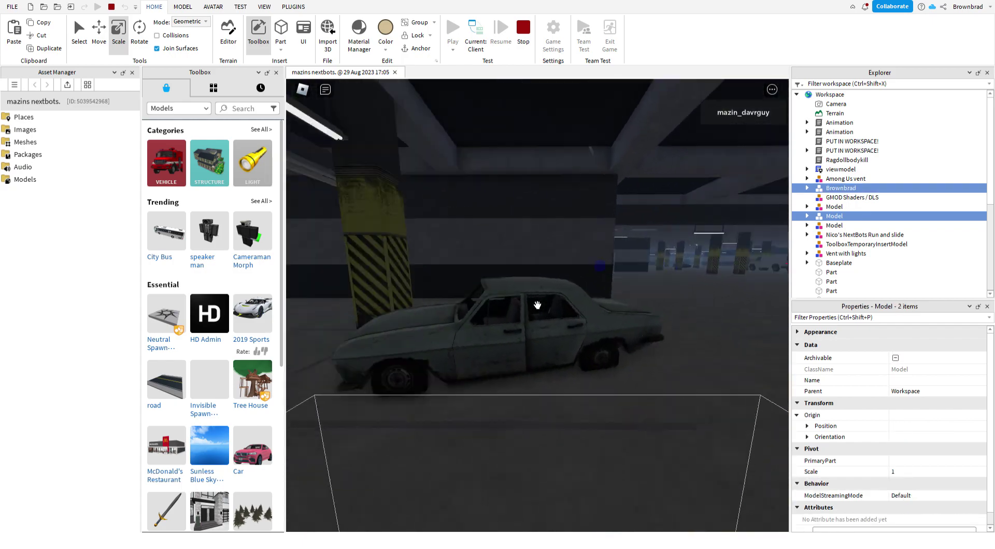
- Scale the selected avatar and map model together to about 1.004, finishing by clearing the joint selection
scroll(537, 305, "down", 5)
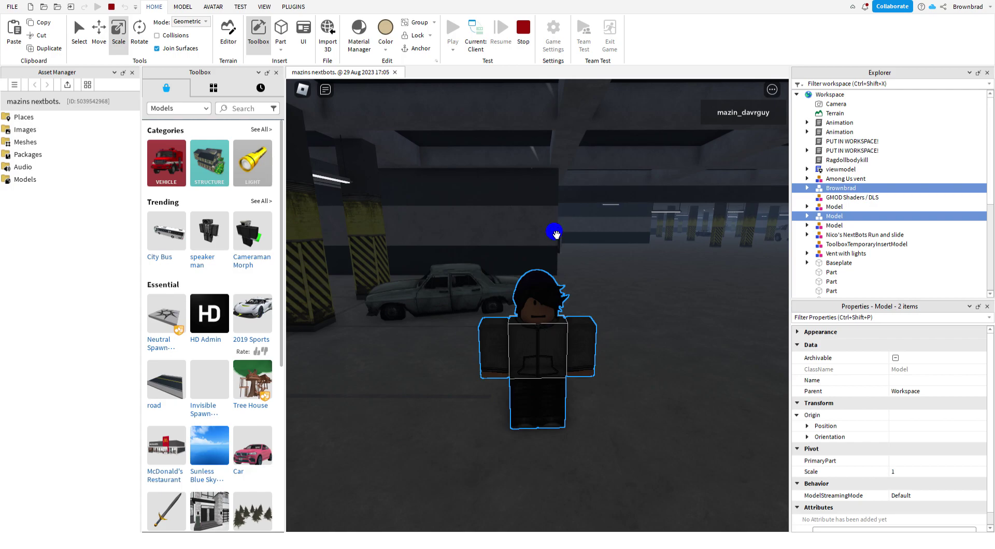
left_click(555, 234)
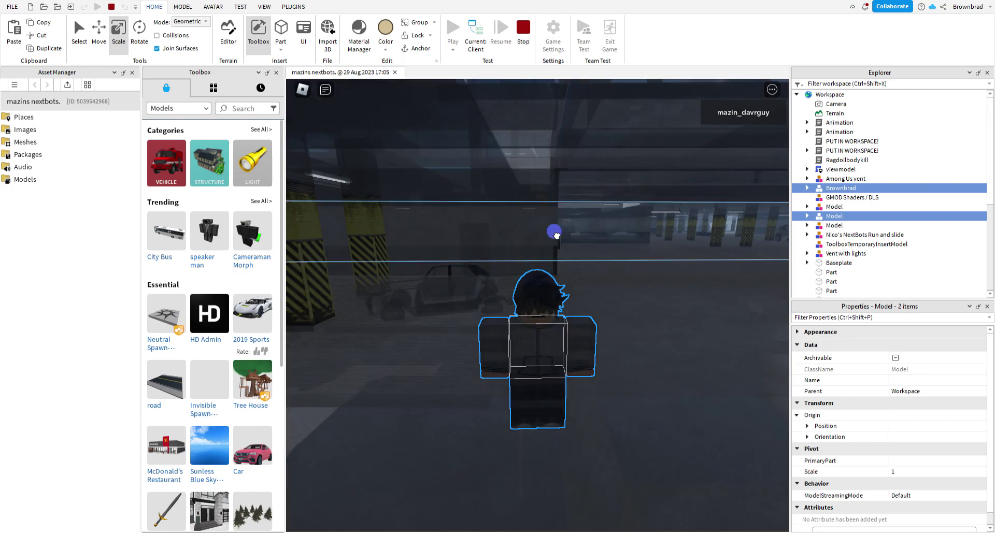
left_click_drag(556, 234, 554, 231)
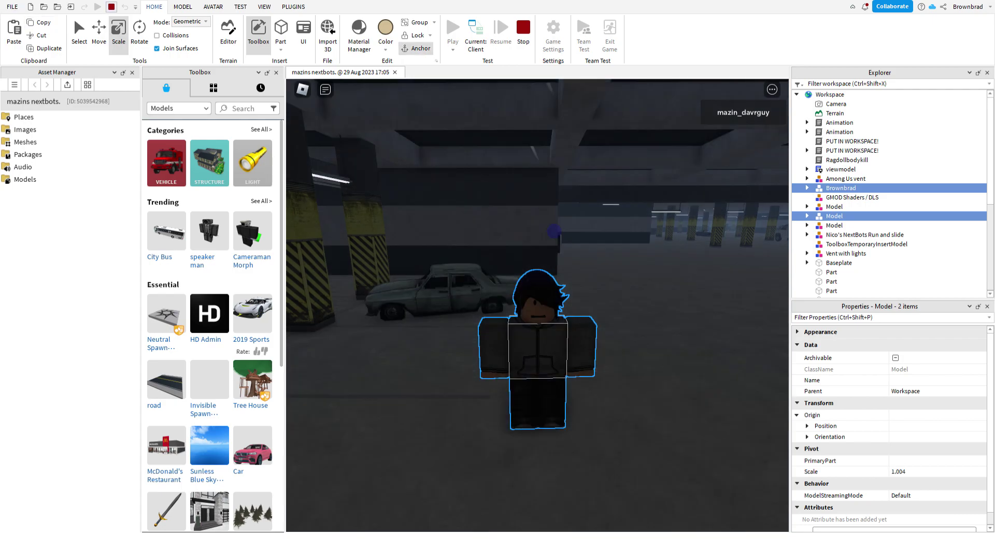
left_click(695, 233)
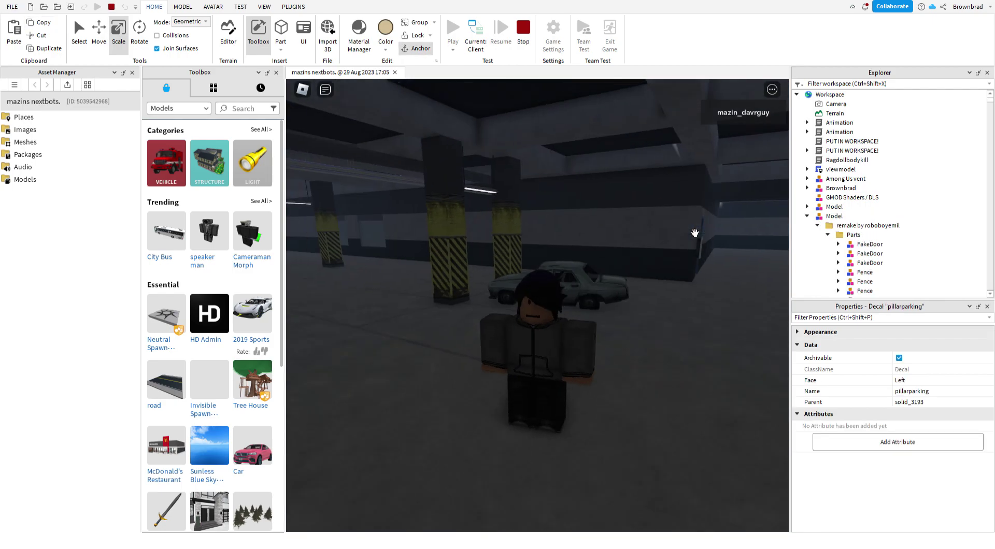
- Add the player's avatar to the selection and shrink it to a tiny scale of about 0.003
right_click_drag(694, 233, 694, 233)
left_click(541, 322, "ctrl")
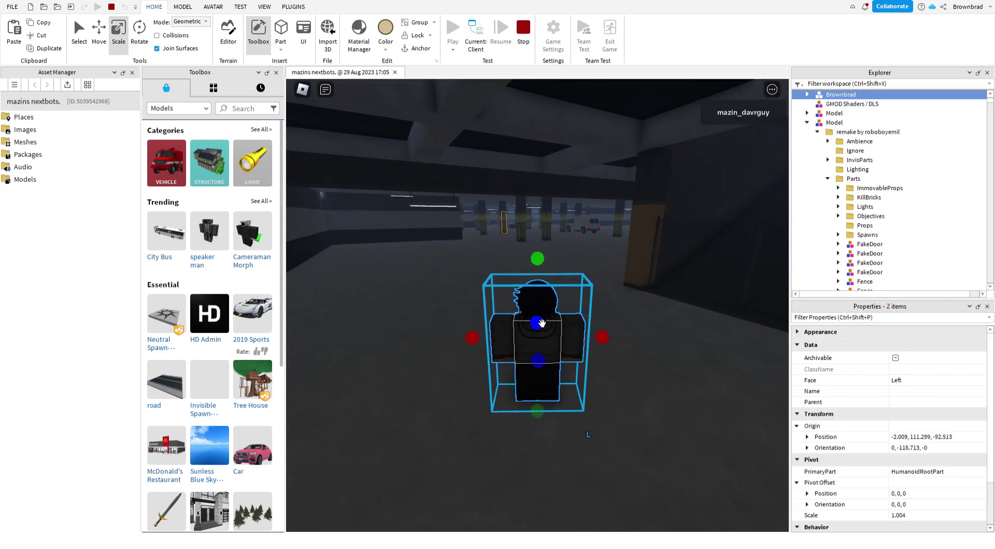
left_click_drag(537, 259, 574, 450)
right_click_drag(572, 243, 537, 305)
right_click_drag(534, 474, 565, 430)
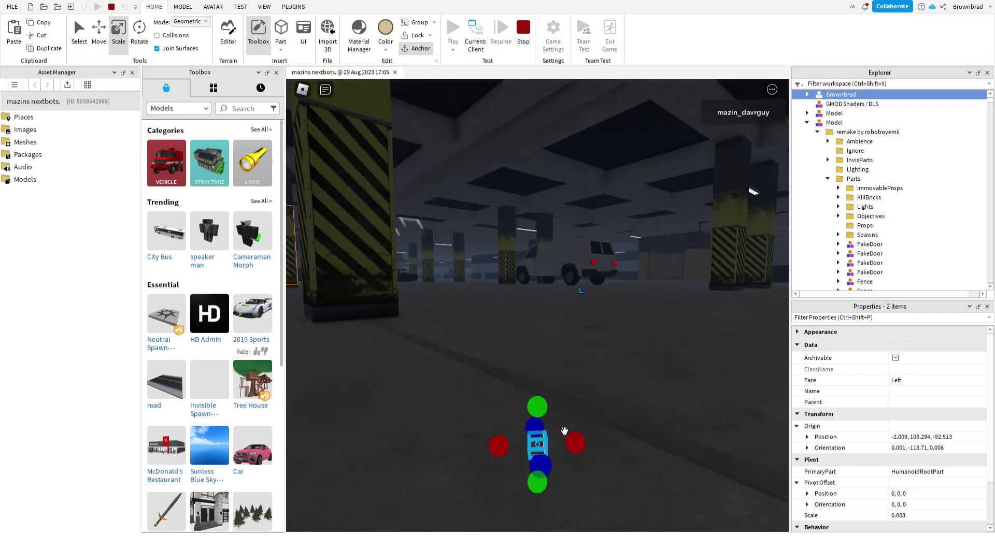
- Move the tiny avatar through the parking garage and enlarge it to a scale of about 1.966
scroll(565, 430, "down", 5)
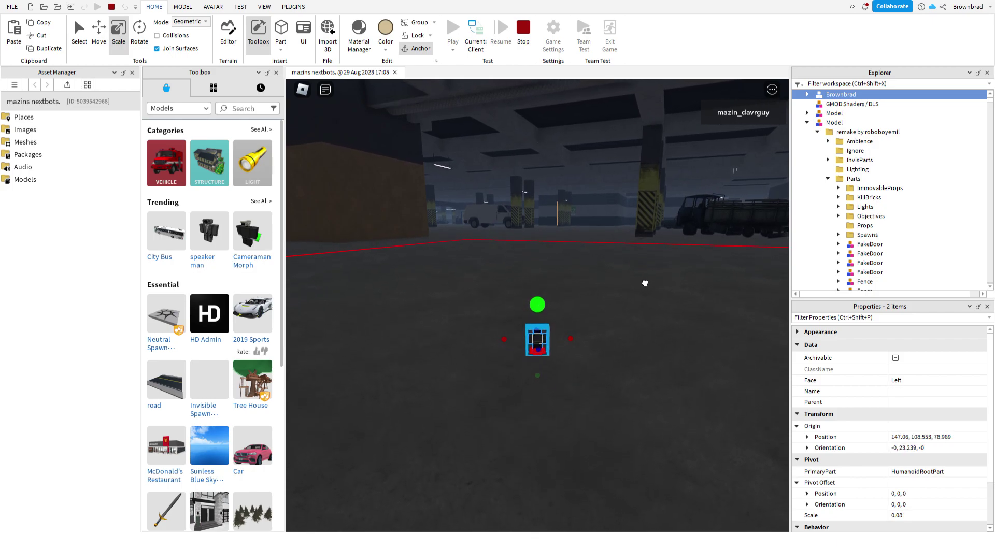
key("w")
key("a")
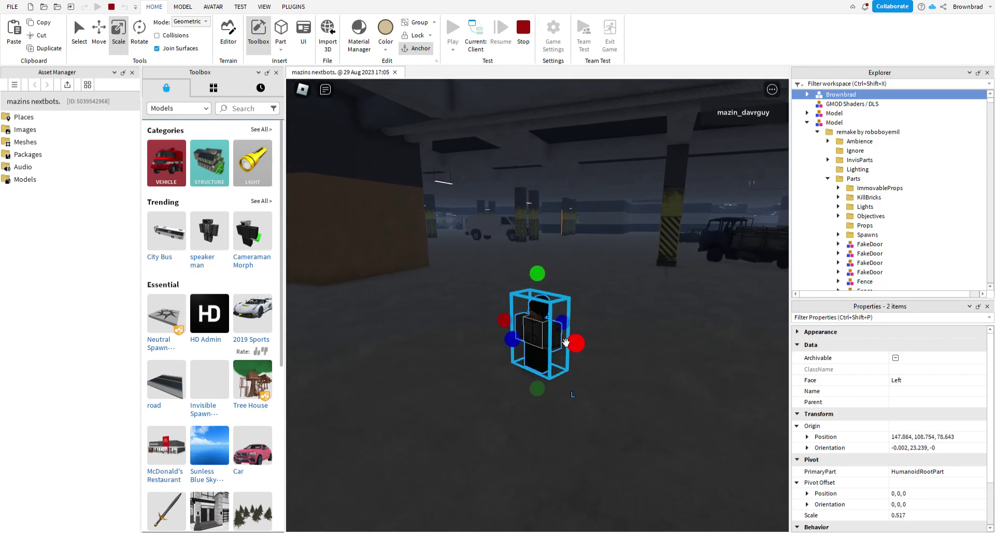
left_click_drag(724, 306, 672, 327)
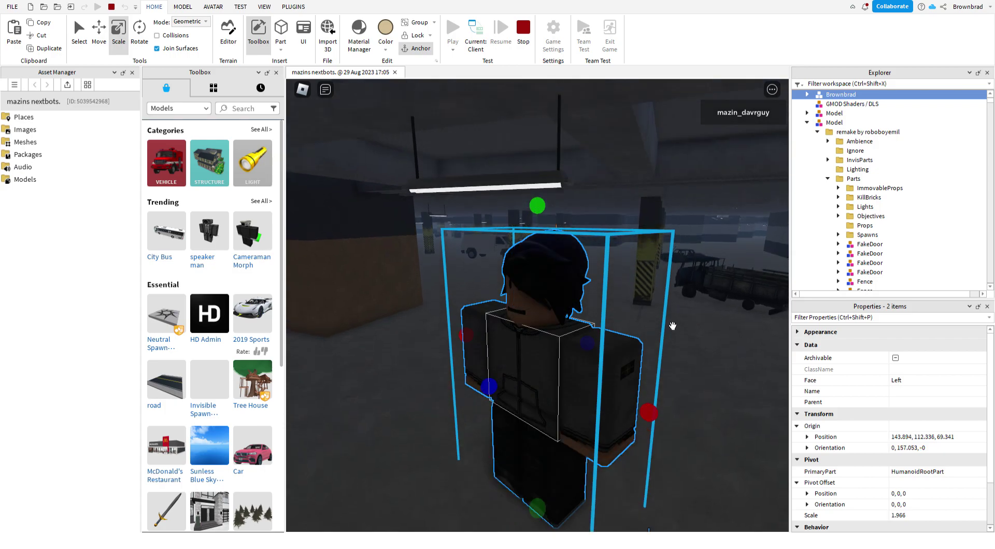
- Shrink the avatar to a scale of about 0.607 and walk it toward the wrecked car
right_click_drag(615, 336, 507, 239)
scroll(557, 272, "down", 1)
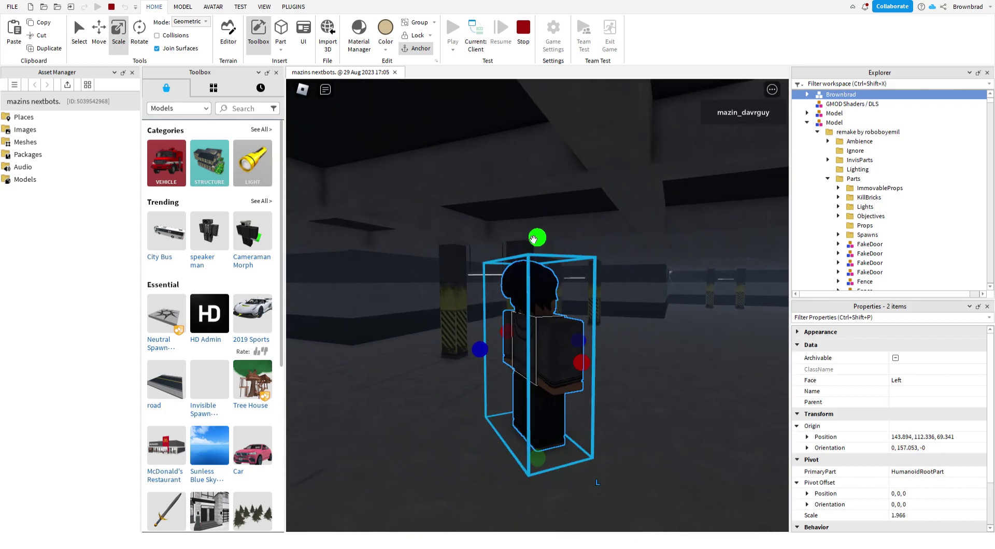
left_click_drag(534, 239, 544, 290)
key("w")
right_click_drag(543, 291, 542, 290)
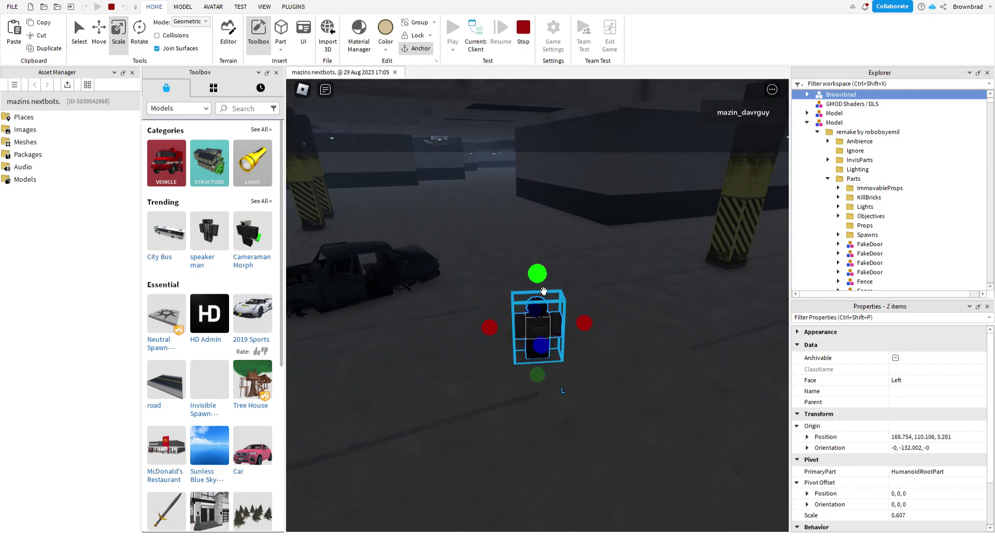
- Deselect the avatar by selecting the map model, and walk toward the striped pillars near the B2 wall marking
left_click(488, 186)
key("w")
right_click_drag(534, 233, 437, 211)
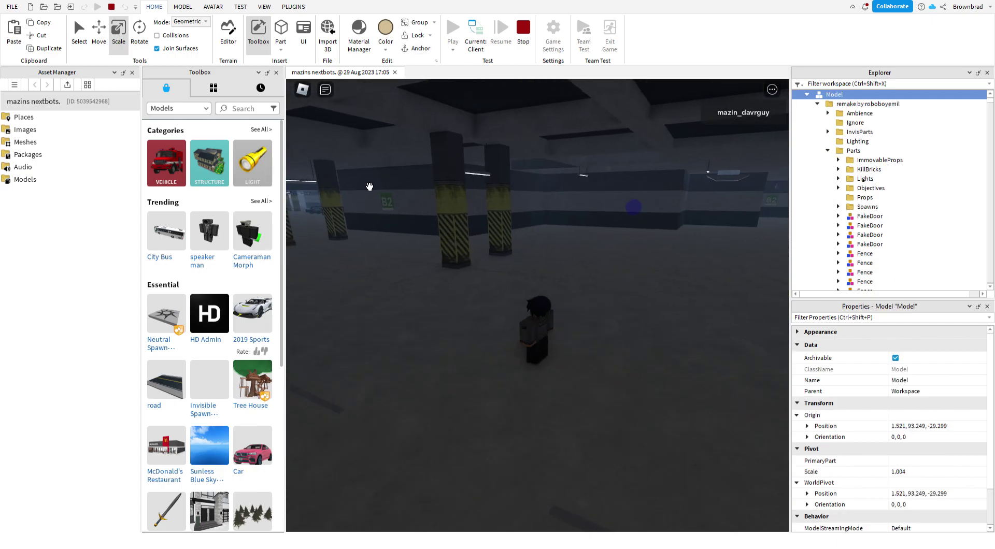
key("w")
key("d")
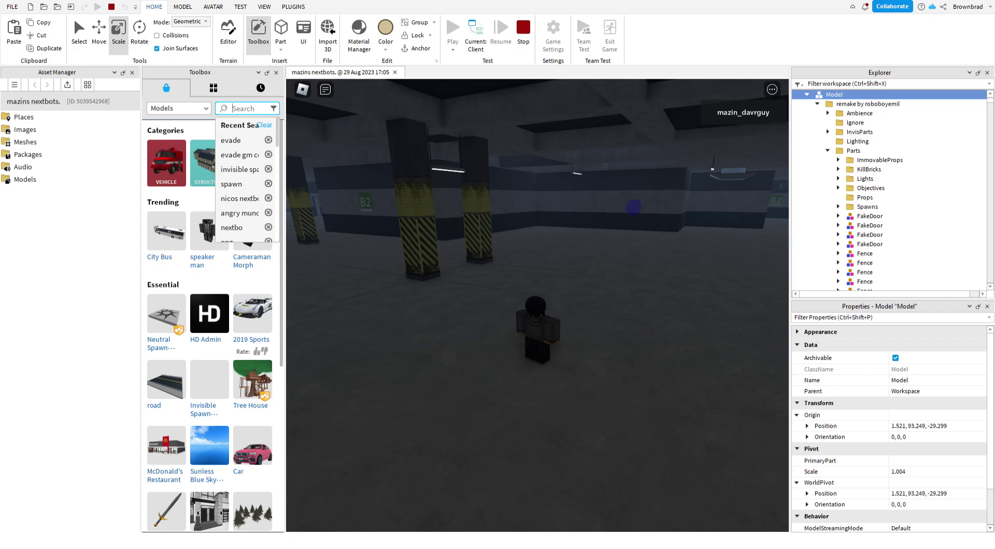
- Search the model library for "proxy", and clear the search
key("Return")
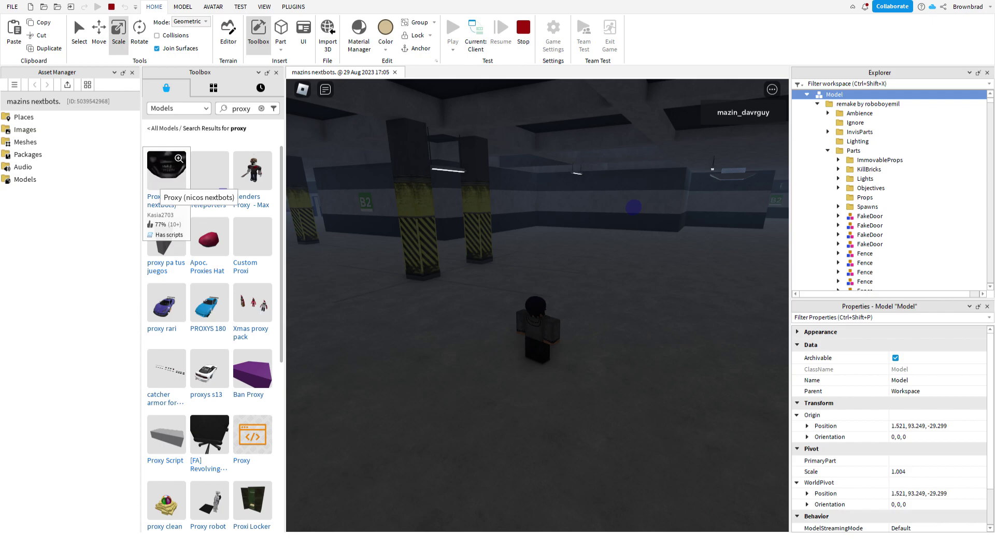
left_click(261, 108)
- Select only the avatar and rescale it, first down to about 0.265 and back up to about 1.038
right_click_drag(570, 258, 566, 276)
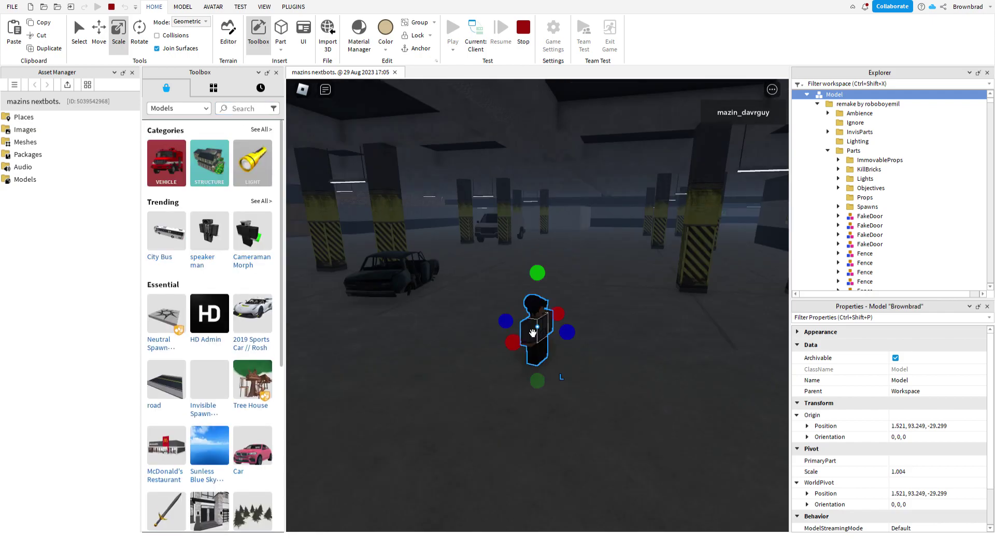
left_click_drag(542, 265, 522, 313)
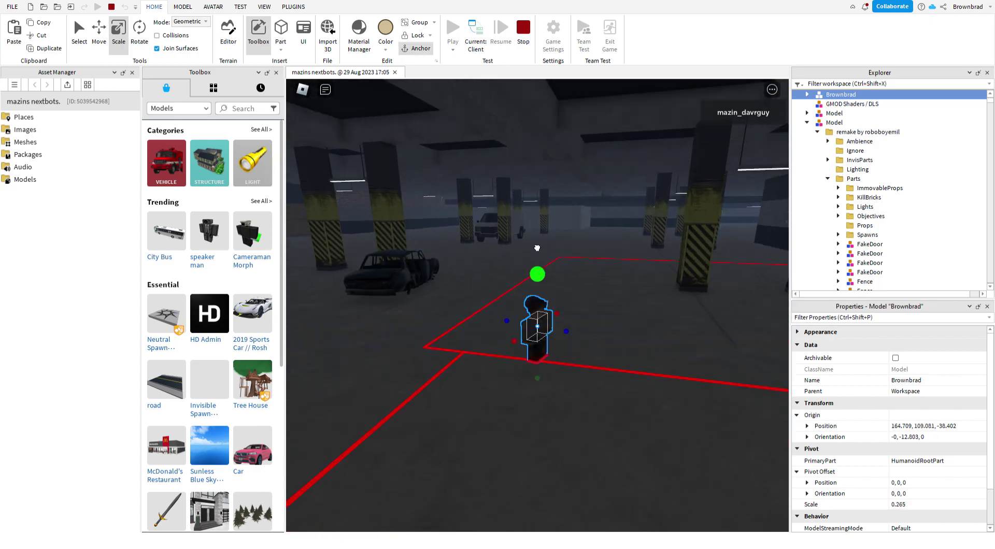
left_click_drag(507, 367, 565, 251)
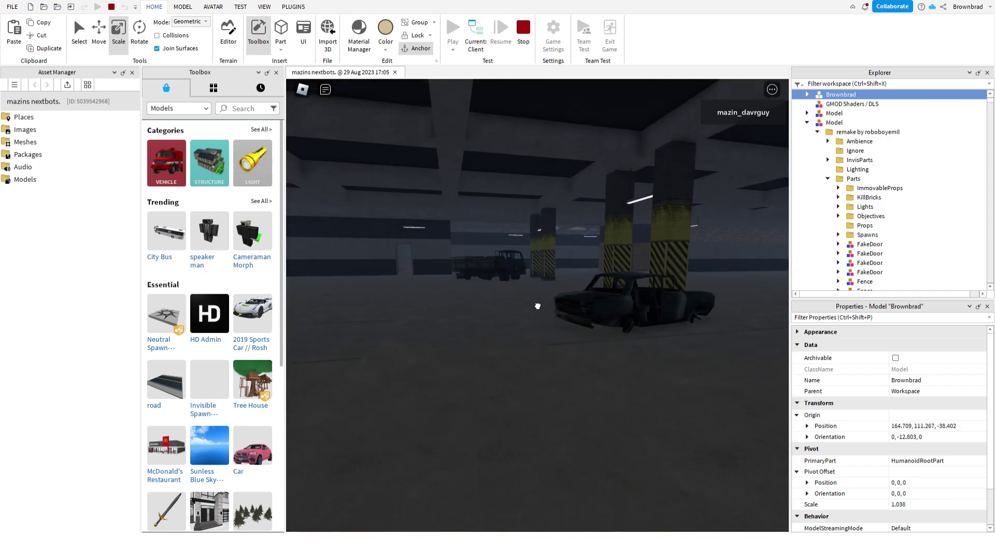
- Select the map model instead of the avatar, and walk through the garage doorway into the brick-floored corridor and room
left_click(537, 305)
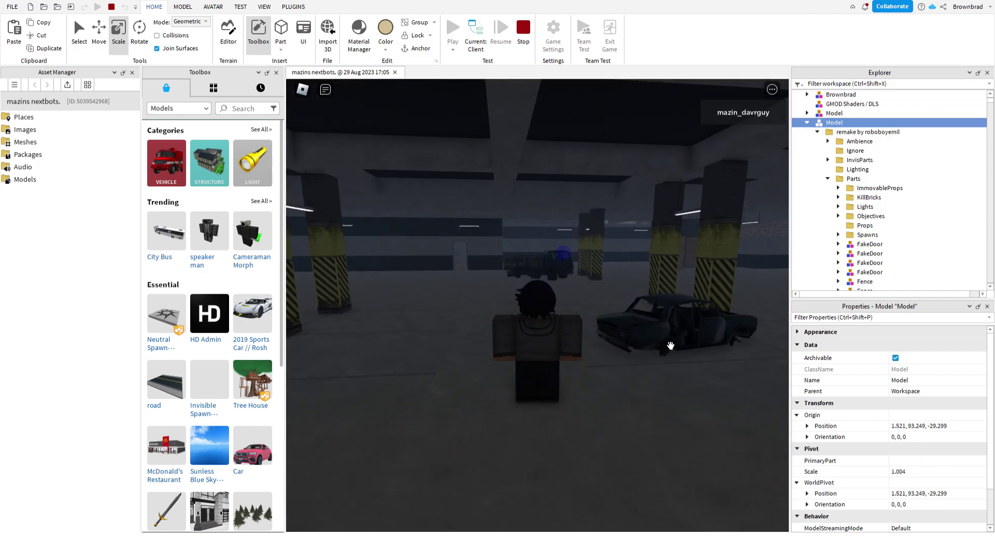
key("w")
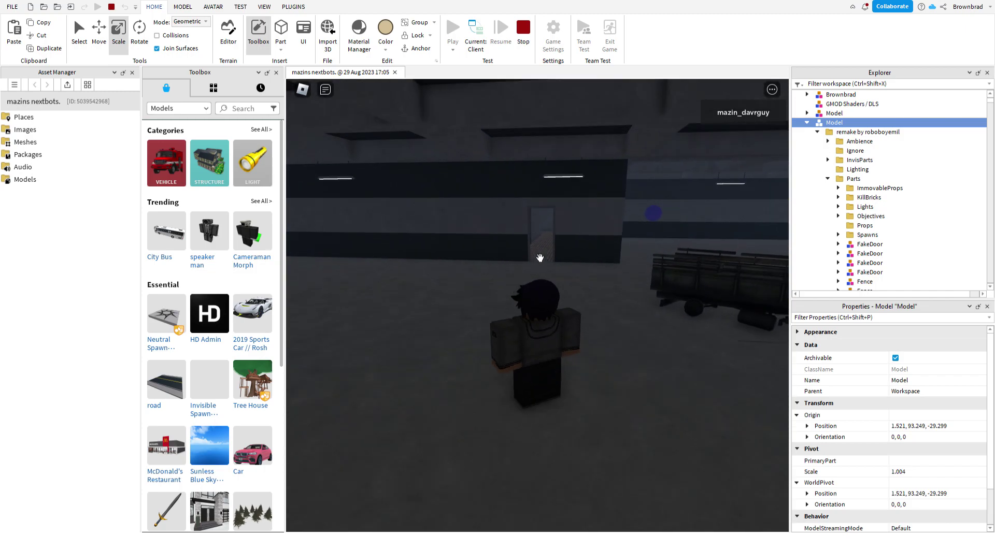
key("w")
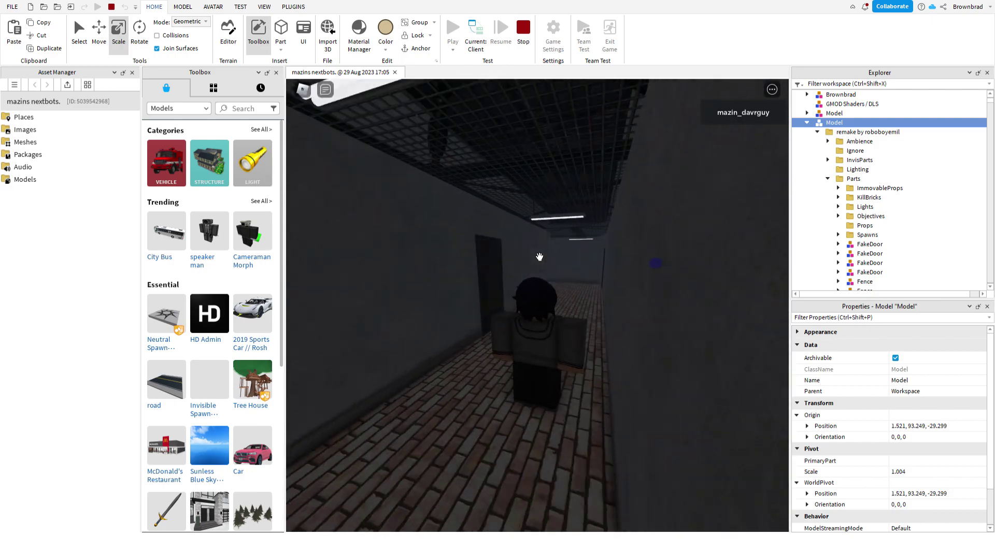
key("w")
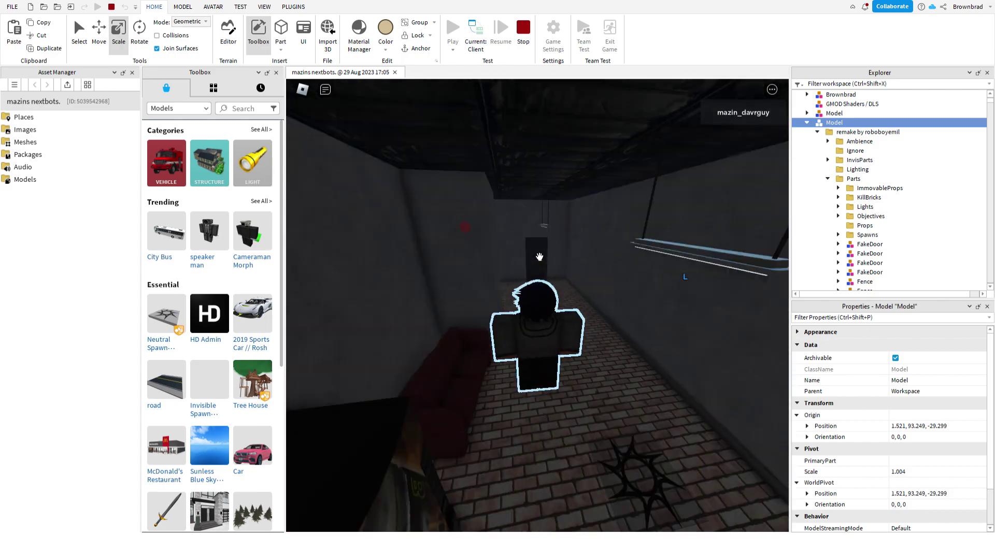